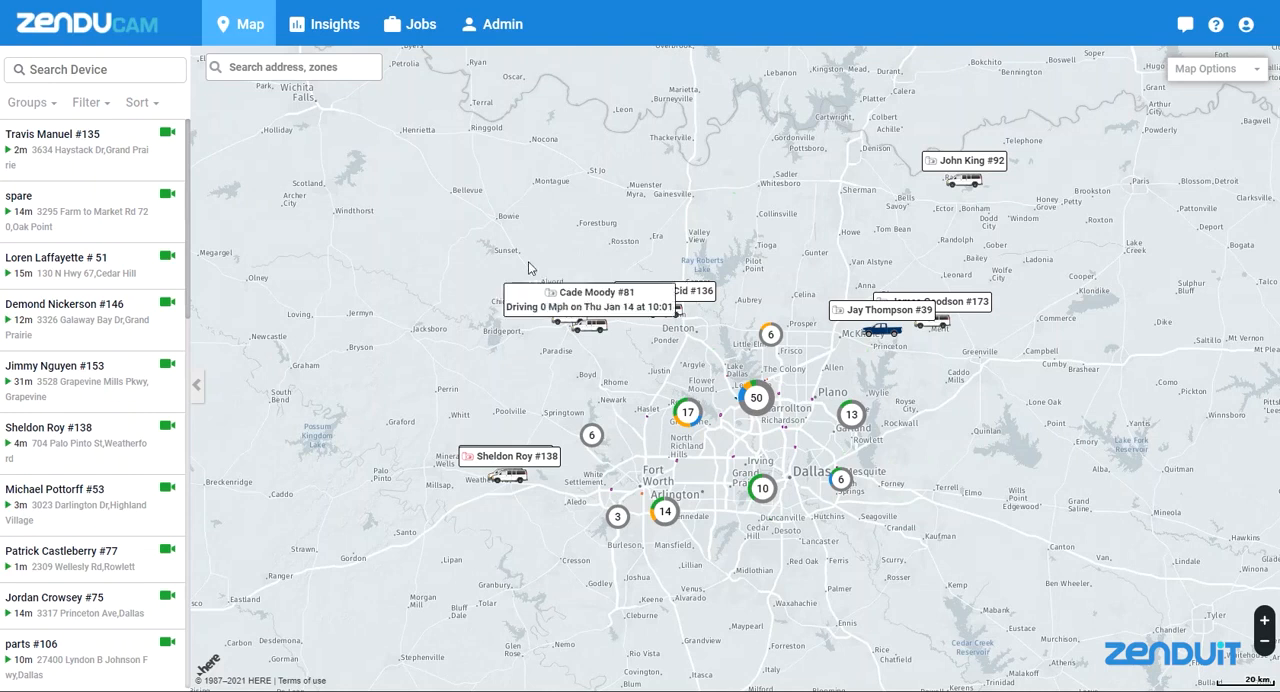
# Start a new telematics rule in the company's Rules administration and name it Test
pyautogui.click(498, 33)
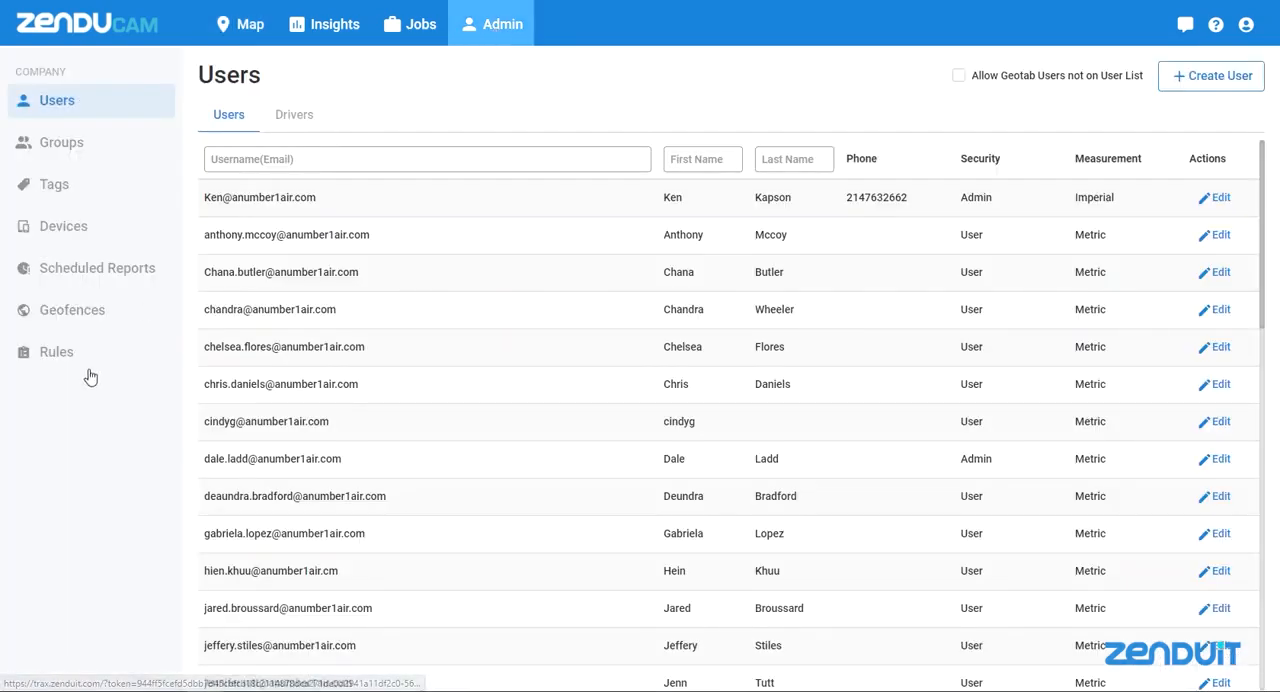
pyautogui.click(55, 361)
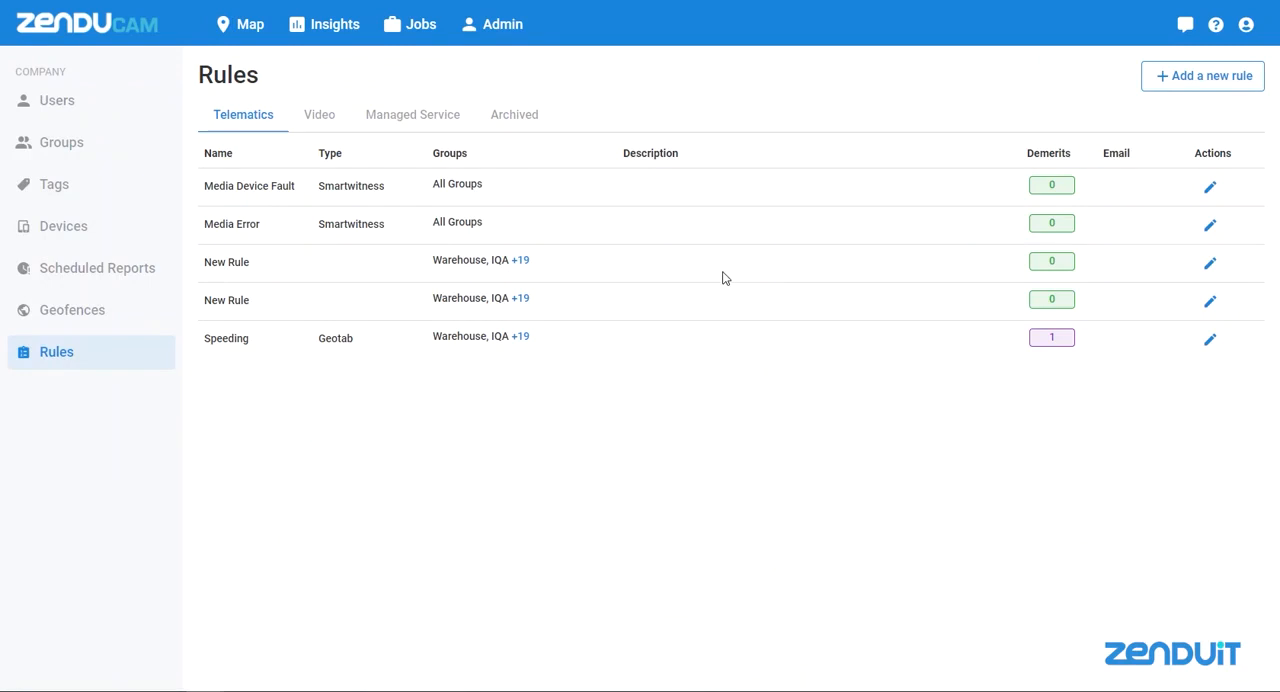
pyautogui.click(1175, 85)
pyautogui.moveTo(1012, 214); pyautogui.dragTo(891, 217)
pyautogui.write('Test')
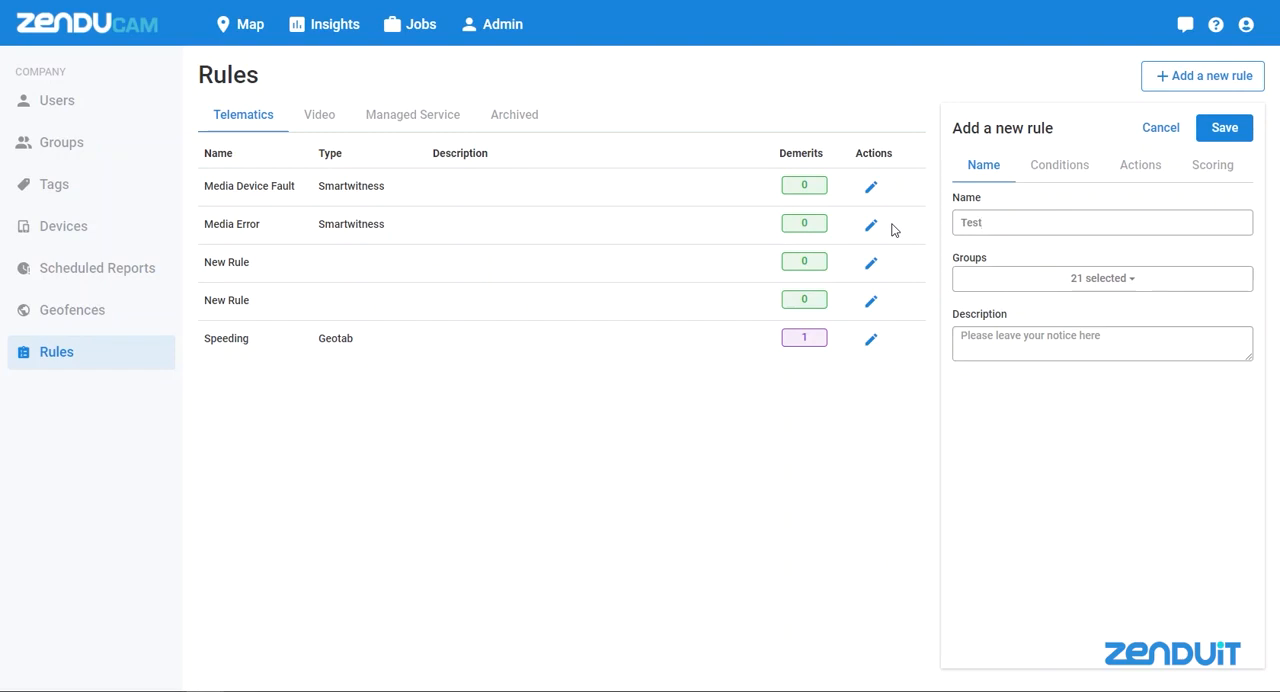
# Restrict the rule's groups to Warehouse only by clearing the full group selection first
pyautogui.click(1084, 279)
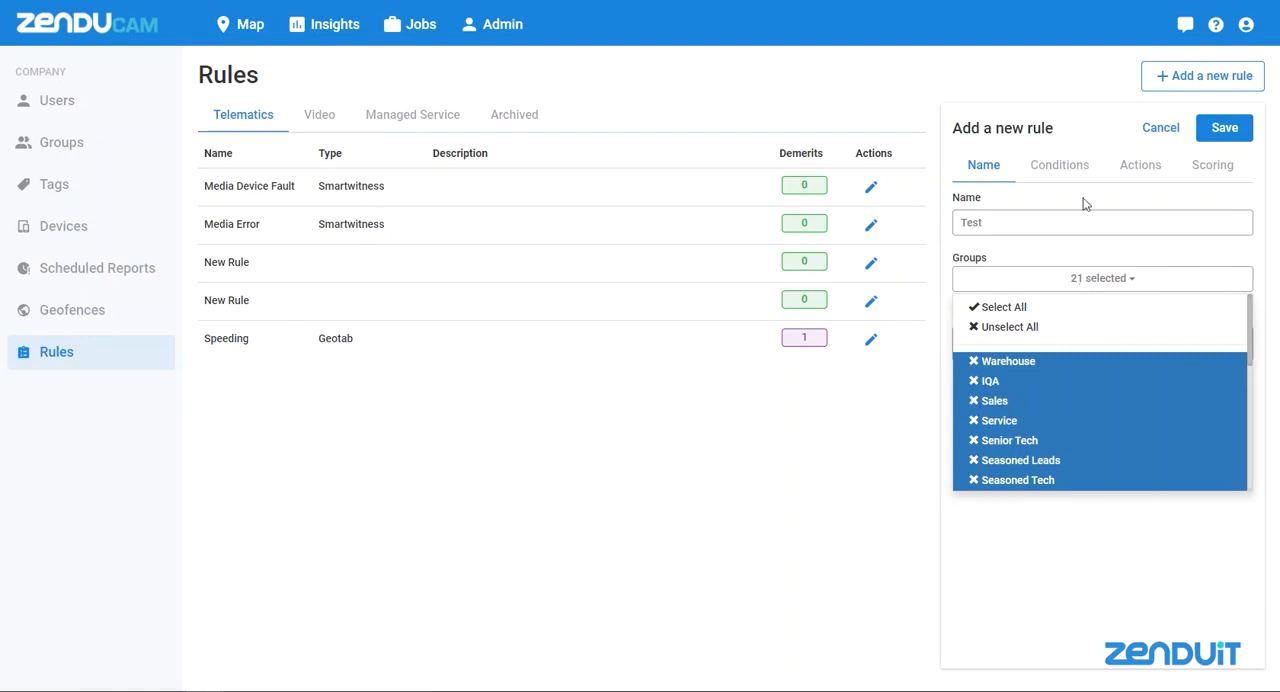
pyautogui.click(982, 335)
pyautogui.click(985, 406)
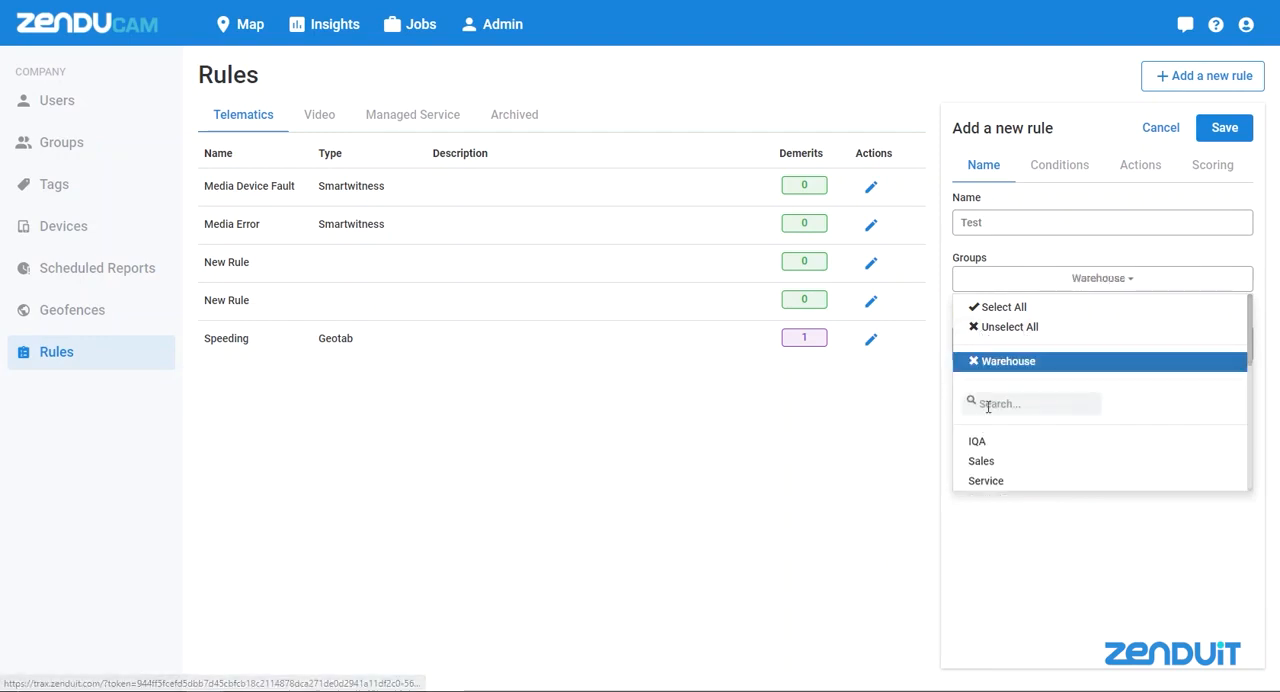
pyautogui.click(1108, 548)
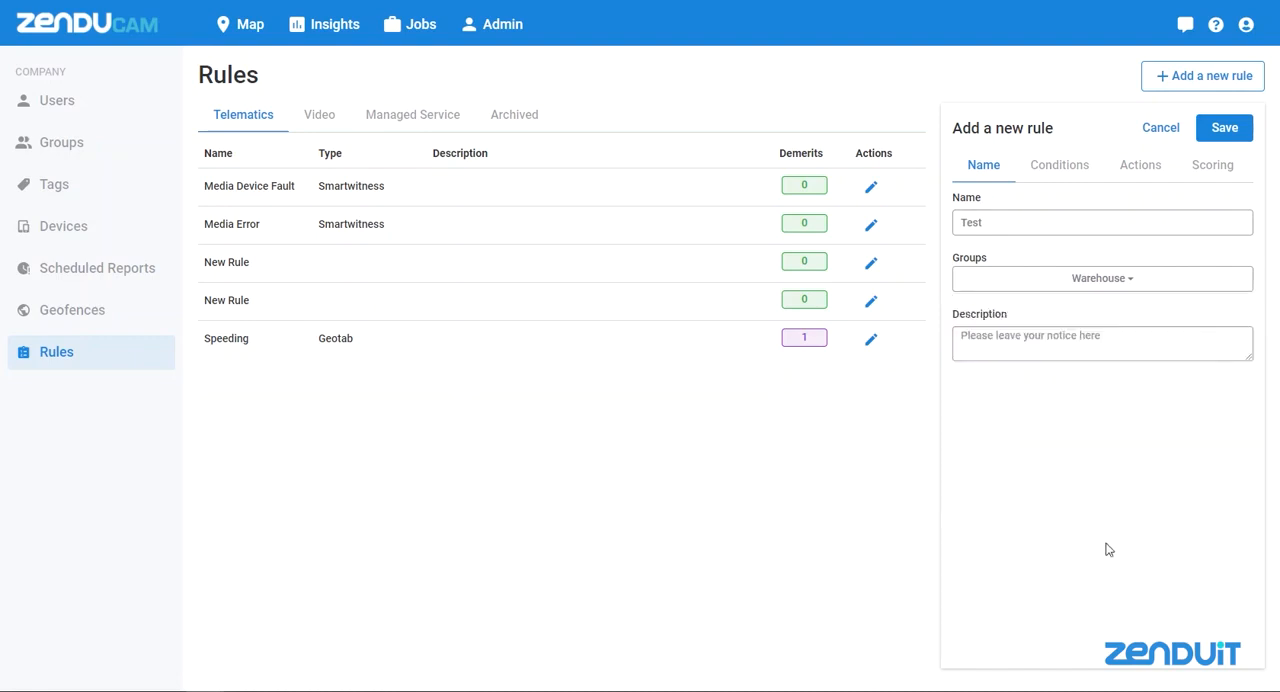
# Open the rule's conditions and examine the available rule sources and the rule types offered for the General source
pyautogui.click(1061, 172)
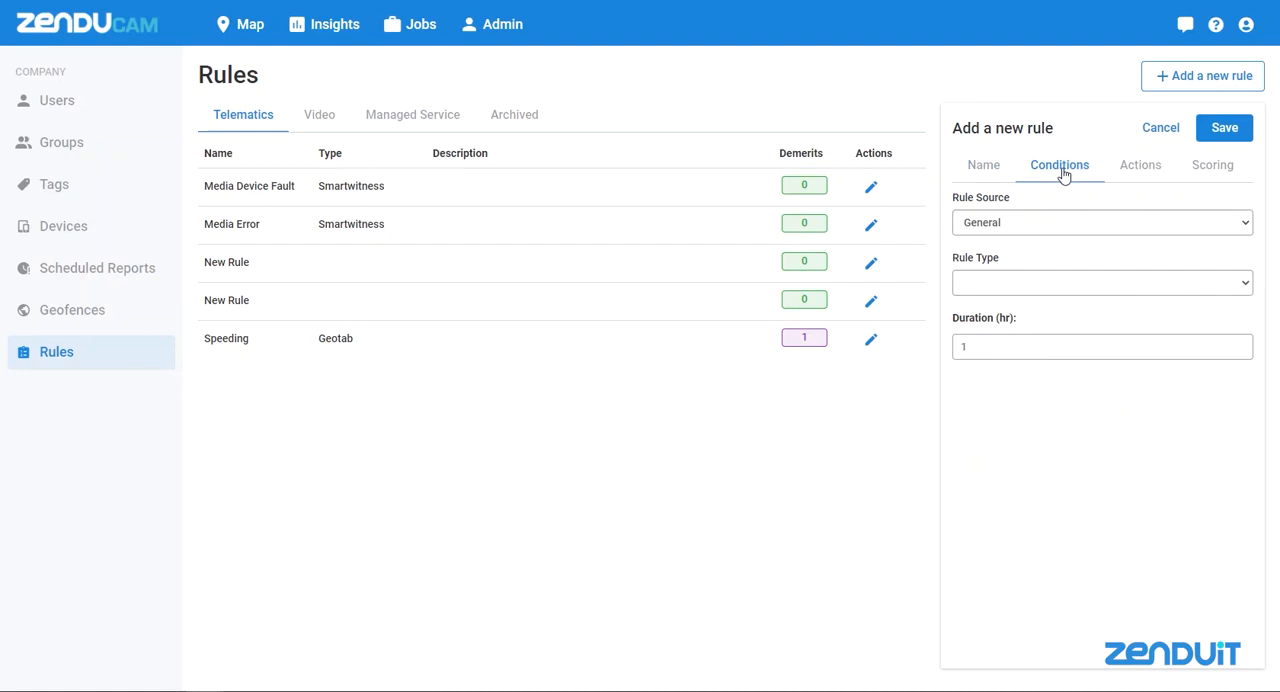
pyautogui.click(1058, 230)
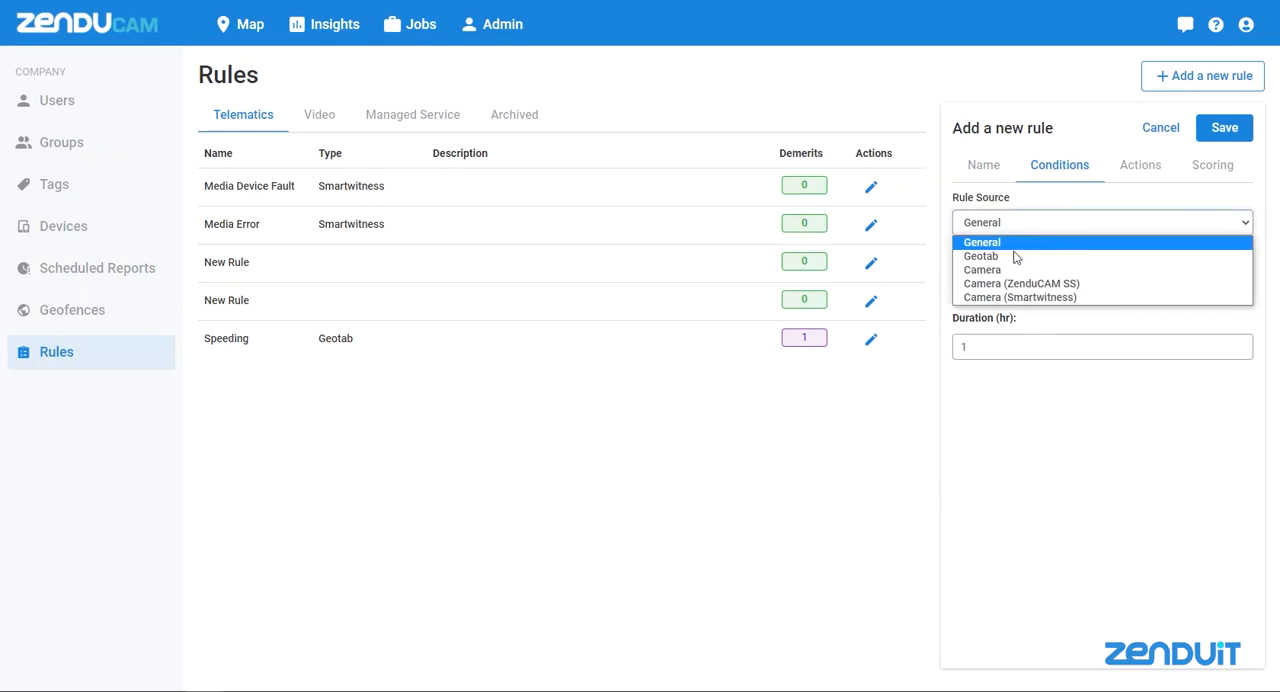
pyautogui.click(1045, 201)
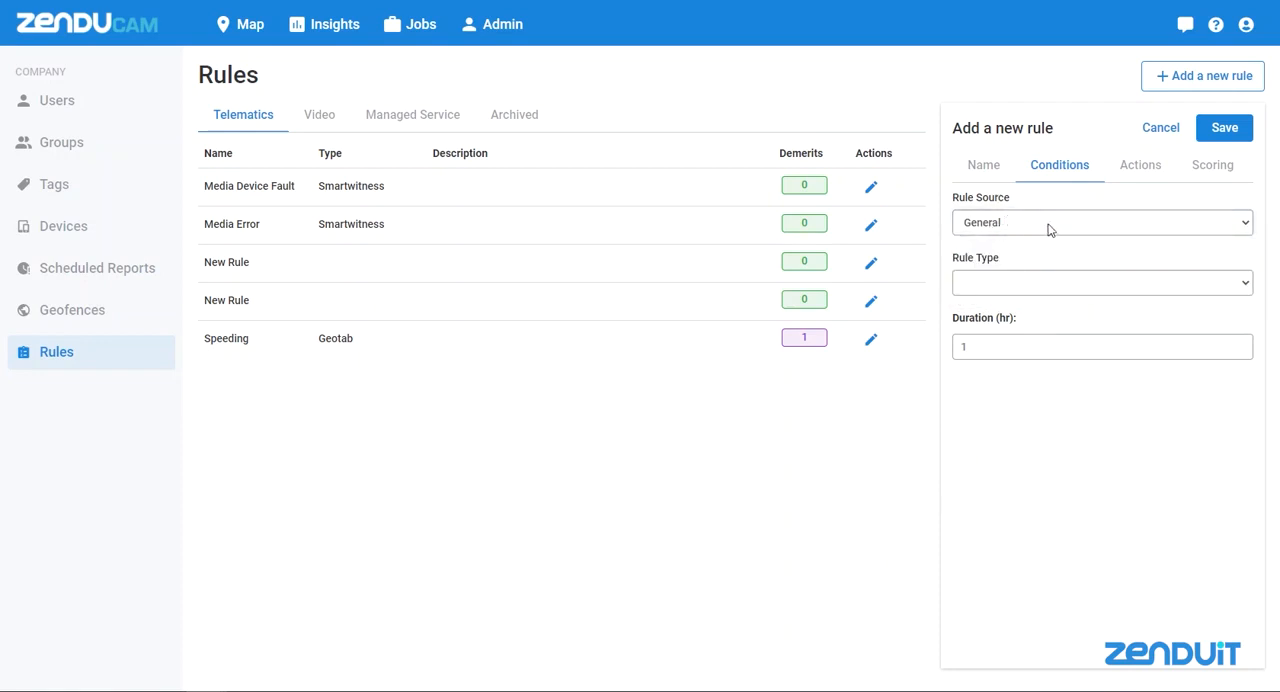
pyautogui.click(1241, 283)
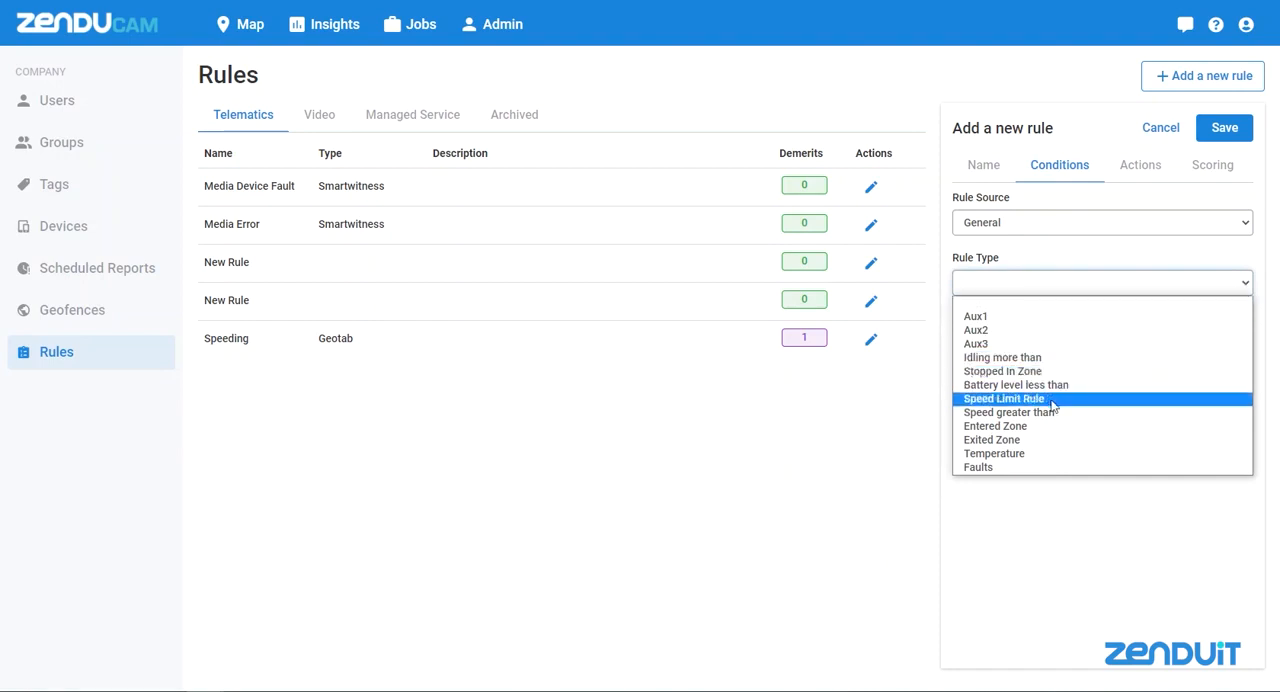
pyautogui.click(1010, 248)
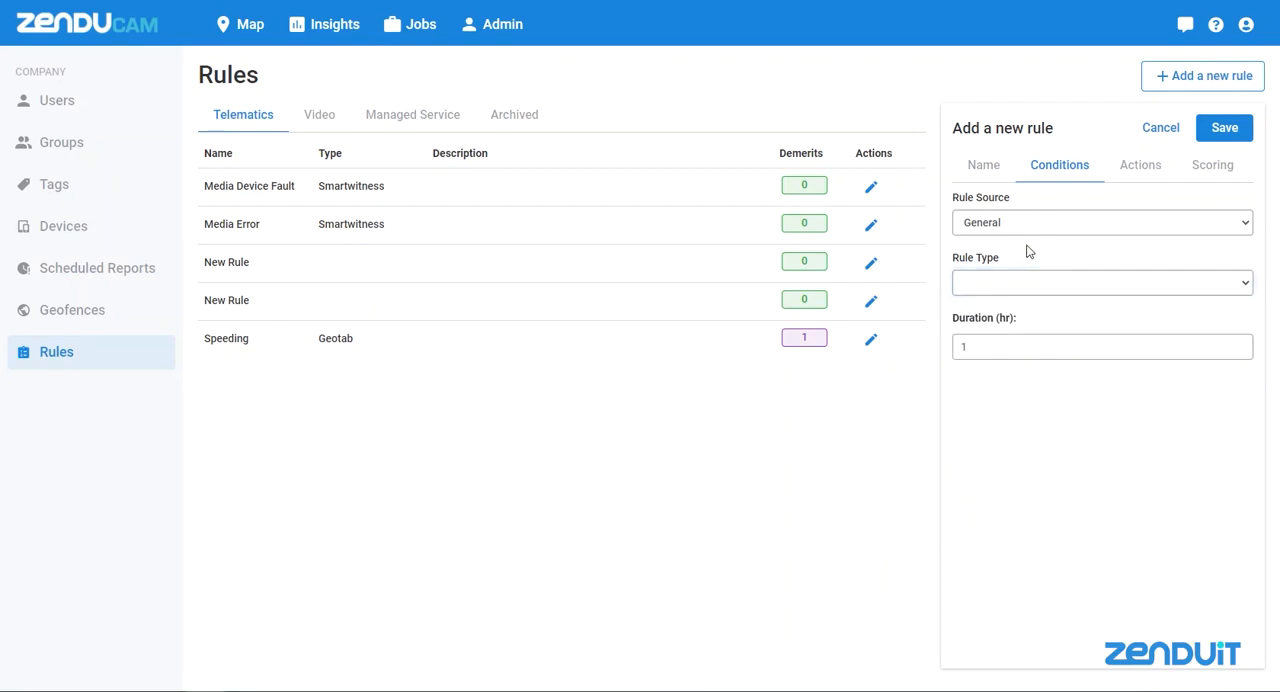
# Examine the rule types for the Camera, Camera (ZenduCAM SS) and Camera (Smartwitness) rule sources
pyautogui.click(1053, 232)
pyautogui.click(1045, 269)
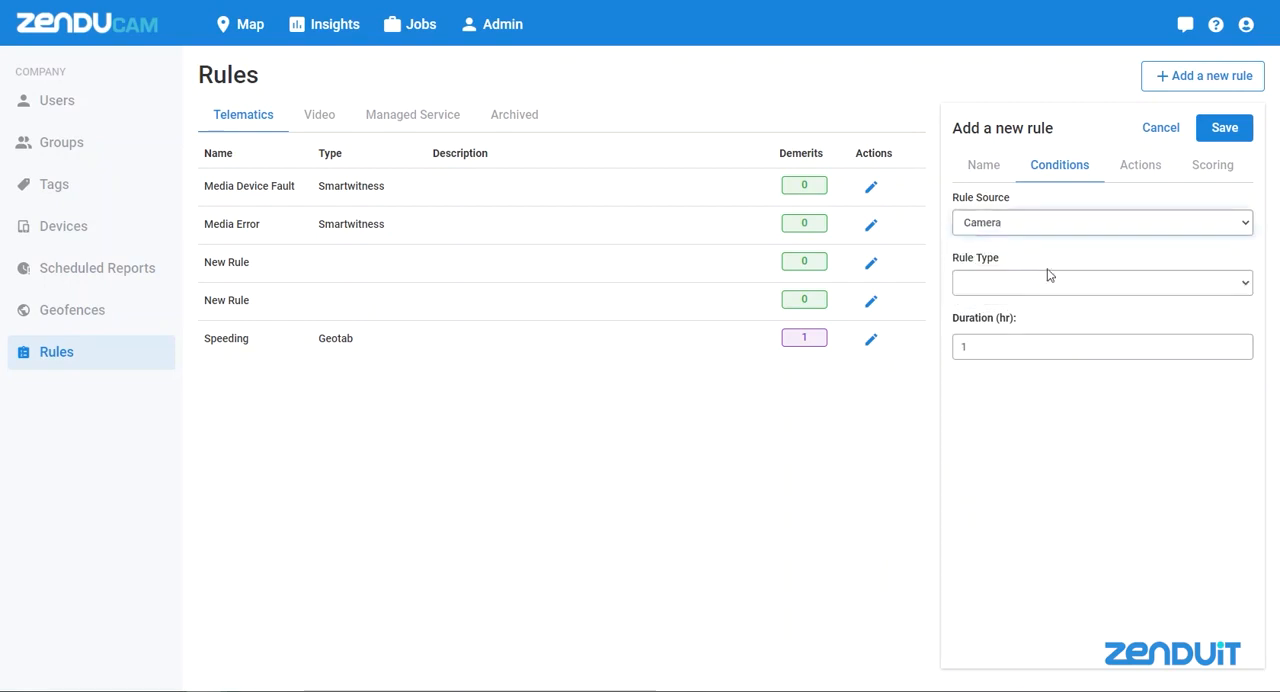
pyautogui.click(1053, 282)
pyautogui.click(1058, 228)
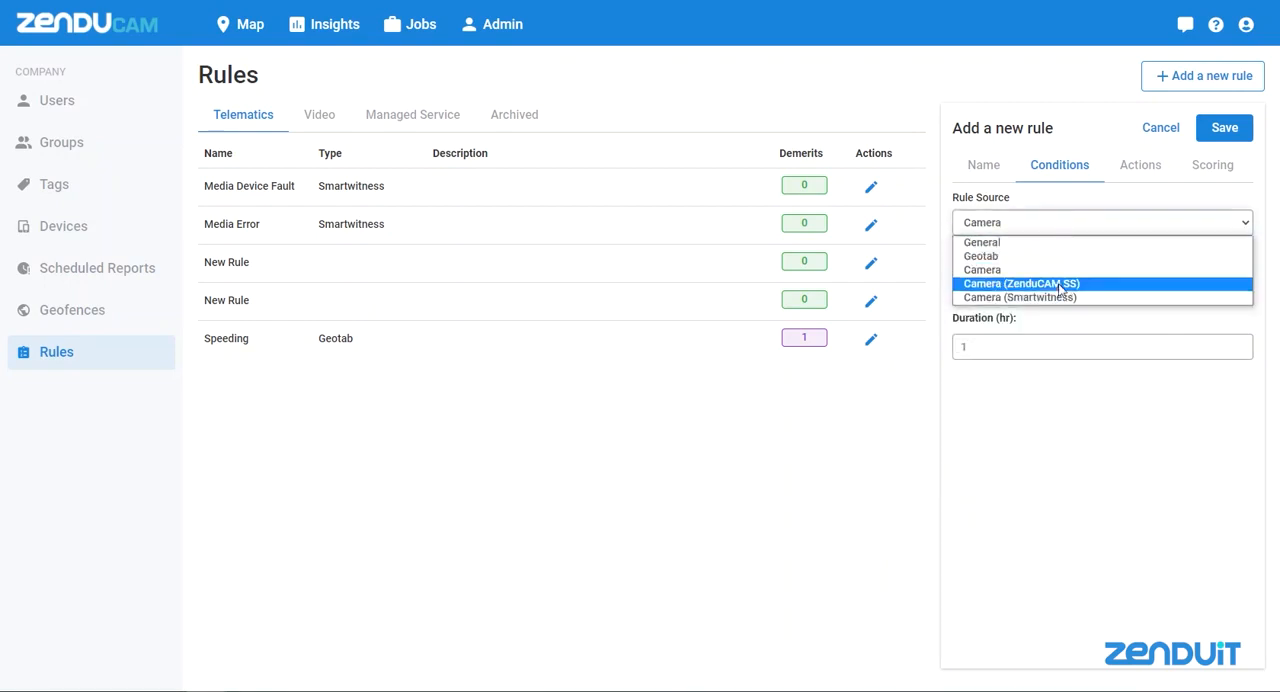
pyautogui.click(1062, 283)
pyautogui.click(1066, 285)
pyautogui.click(1066, 284)
pyautogui.click(1086, 229)
pyautogui.click(1077, 303)
pyautogui.click(1079, 286)
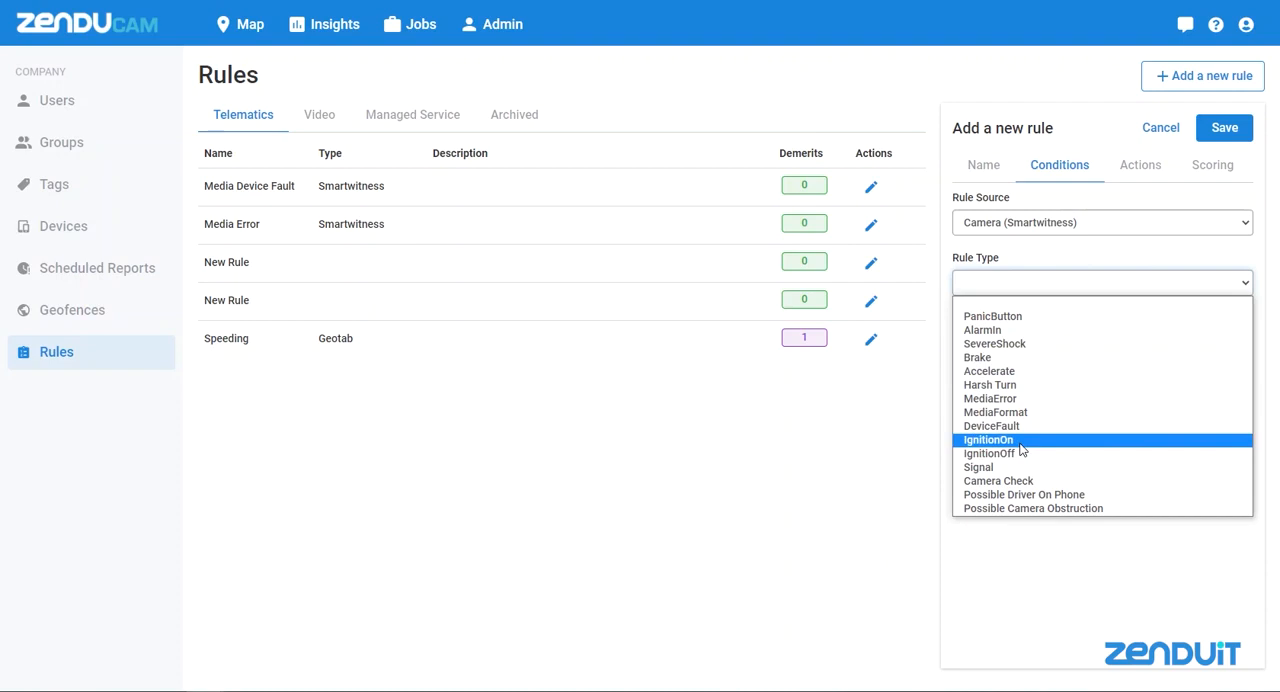
pyautogui.click(1052, 251)
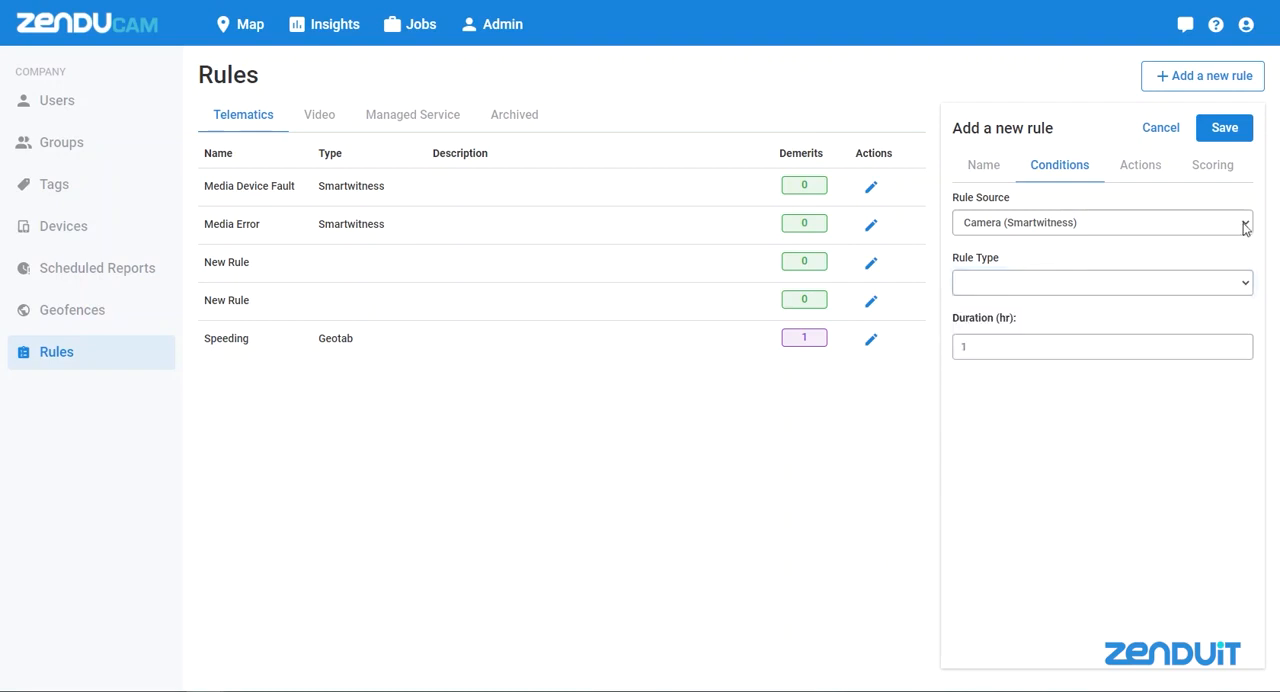
# Set the rule source to Geotab and the rule type to Seat belt (Geotab)
pyautogui.click(1245, 225)
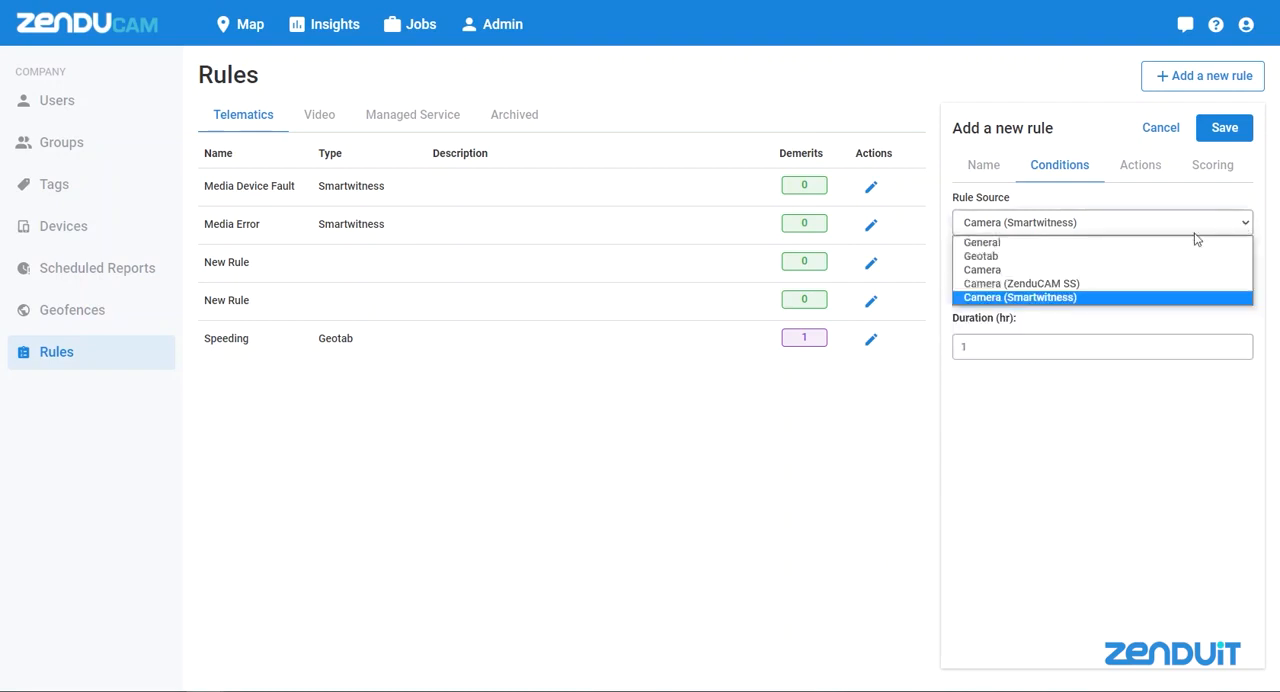
pyautogui.click(1105, 258)
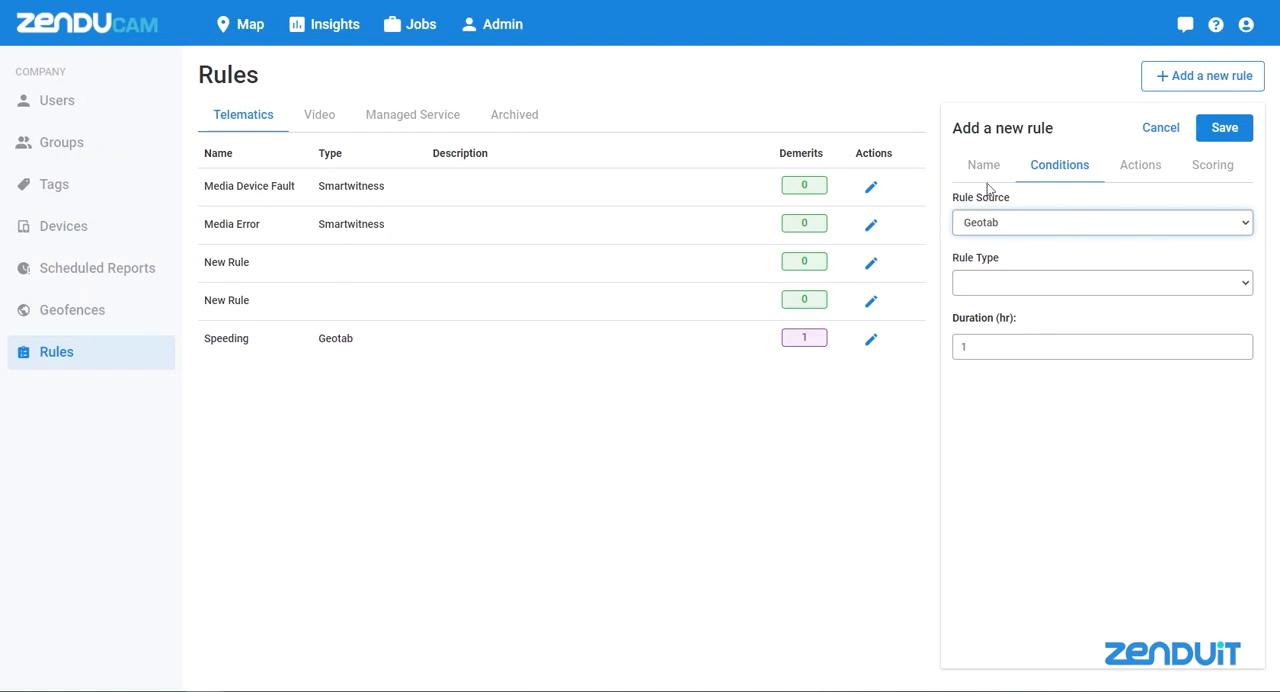
pyautogui.click(1235, 291)
pyautogui.scroll(-3, 1135, 420)
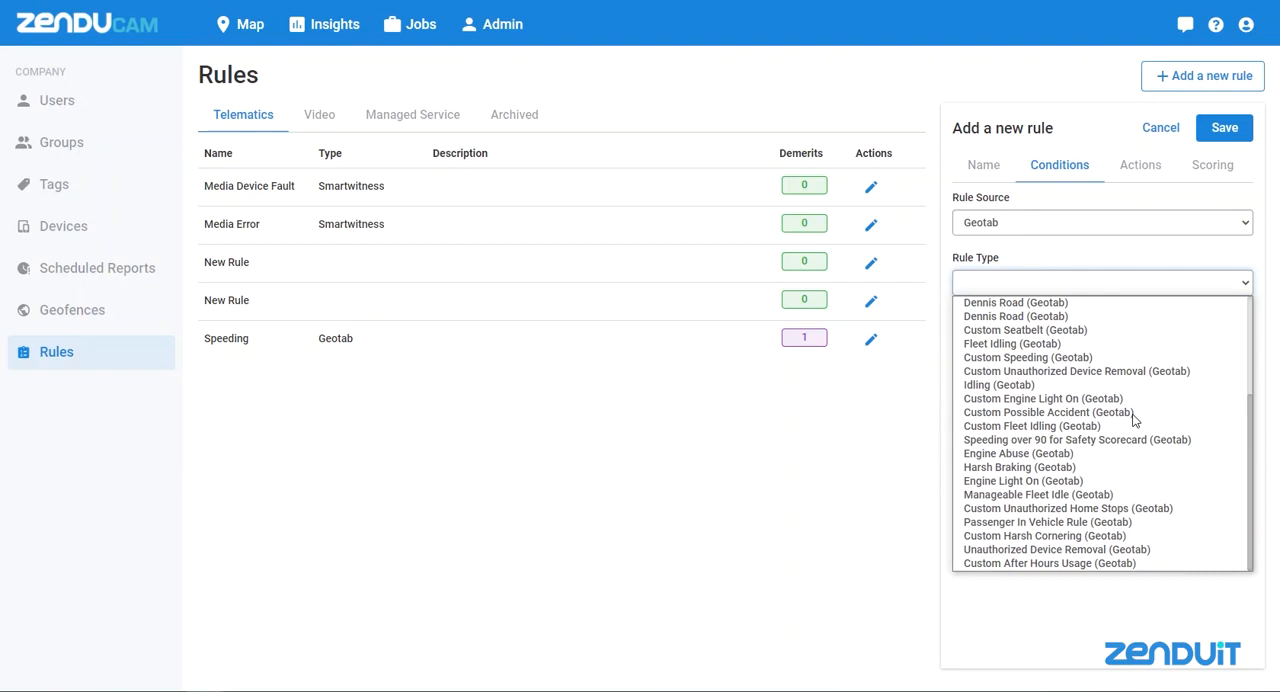
pyautogui.scroll(3, 1133, 419)
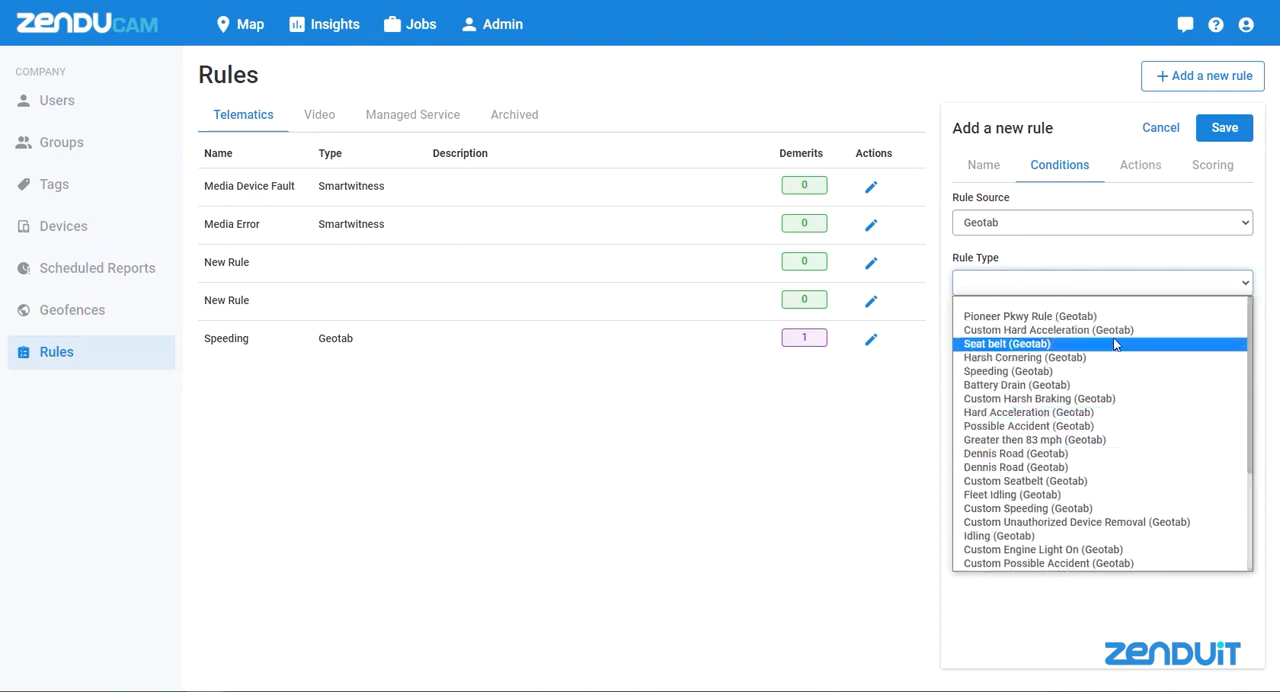
pyautogui.click(1105, 345)
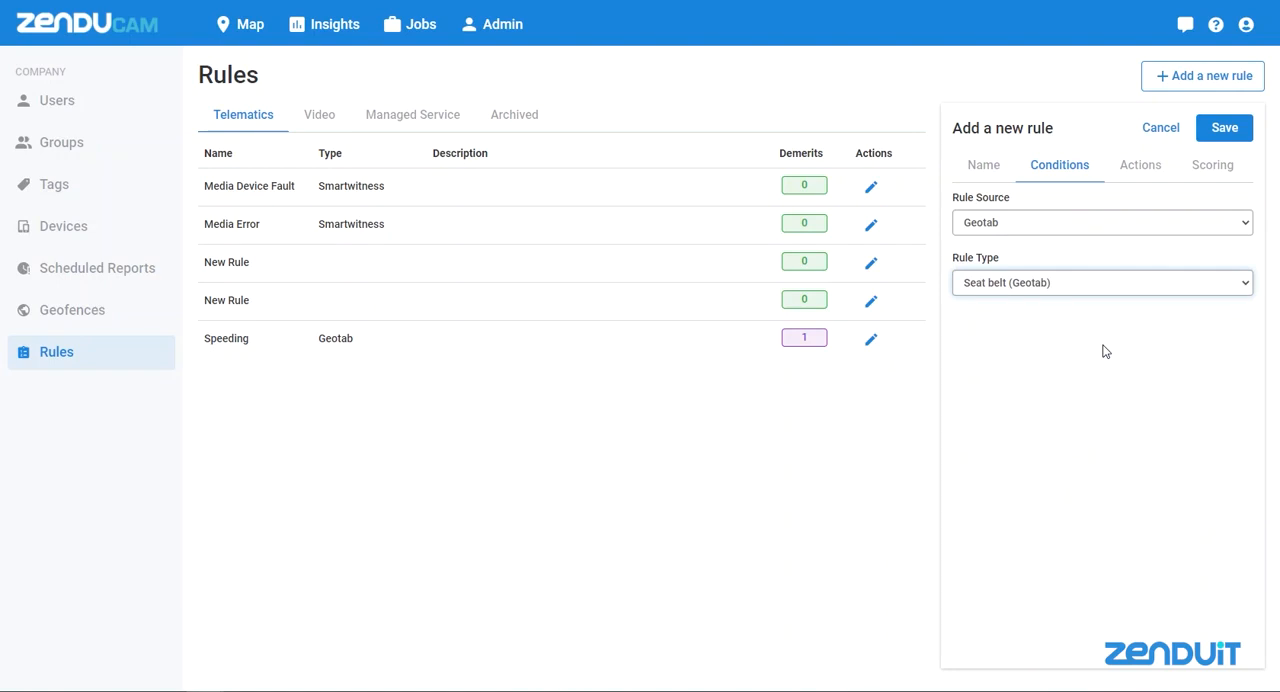
# Enable Save Video to Cloud in the rule's actions, and switch Save Snapshots on and back off
pyautogui.click(1141, 172)
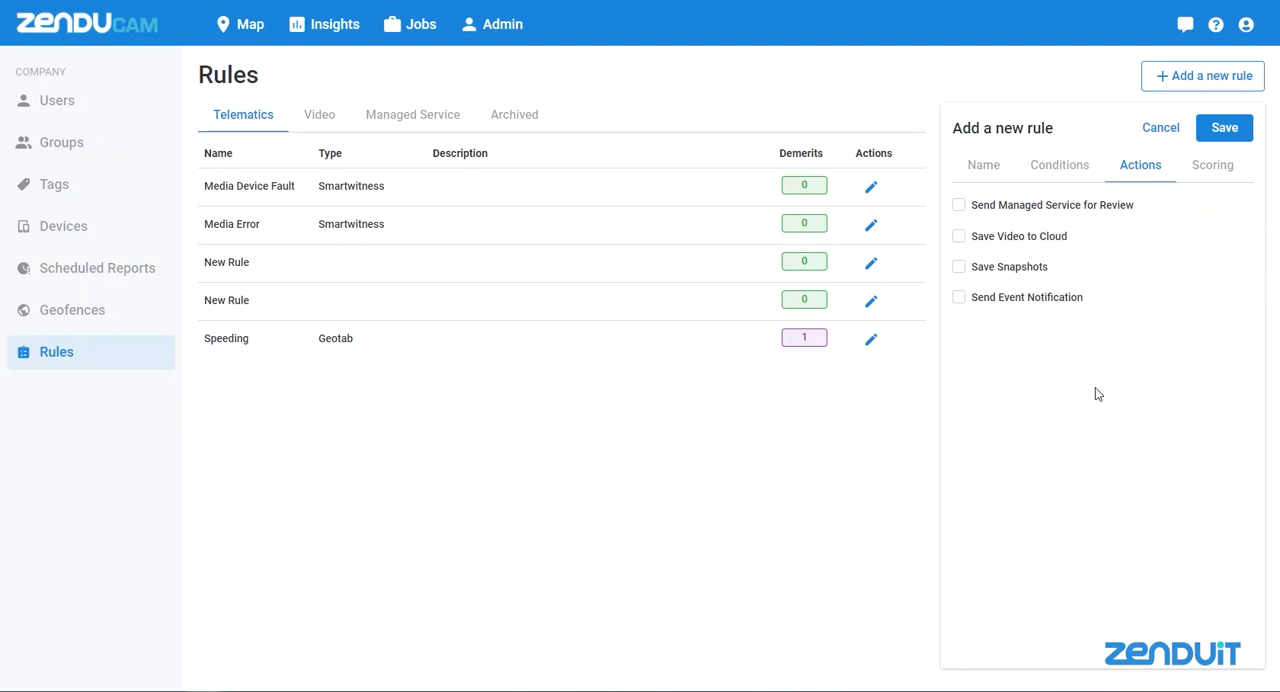
pyautogui.click(959, 240)
pyautogui.click(959, 267)
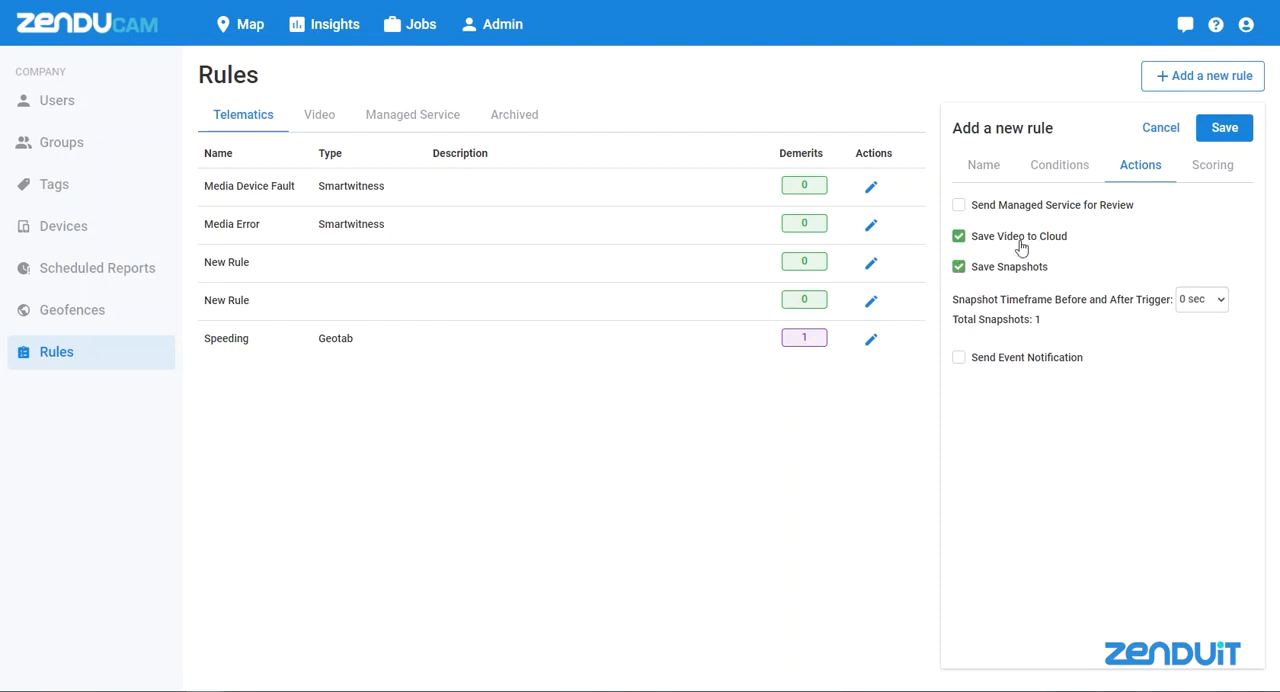
pyautogui.click(959, 266)
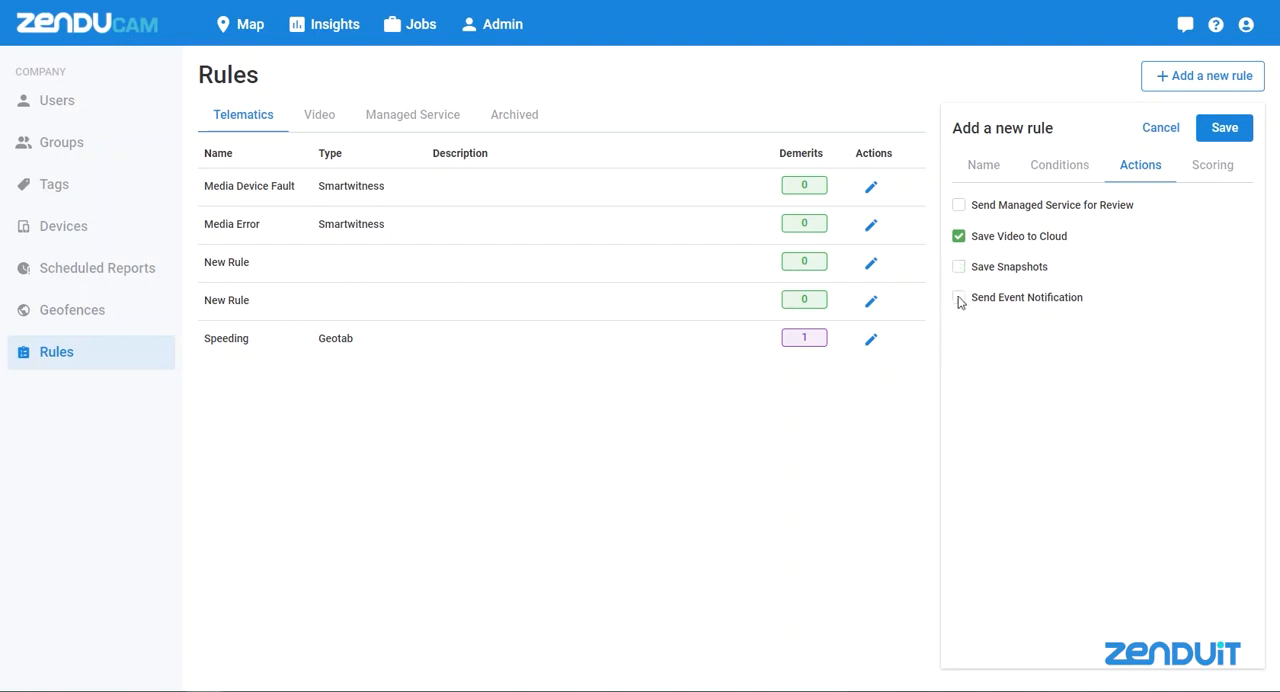
# Enable Send Event Notification for the rule and enter "Message" as the custom SMS/email text
pyautogui.click(959, 297)
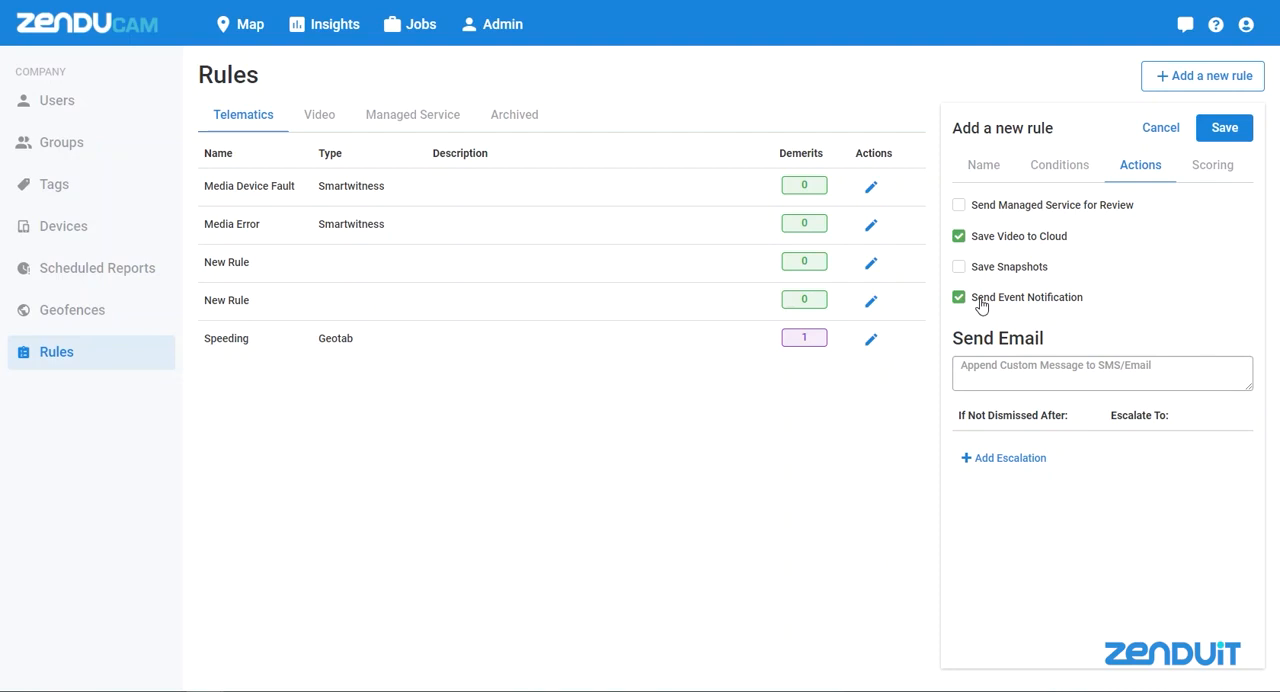
pyautogui.click(1048, 367)
pyautogui.write('Message')
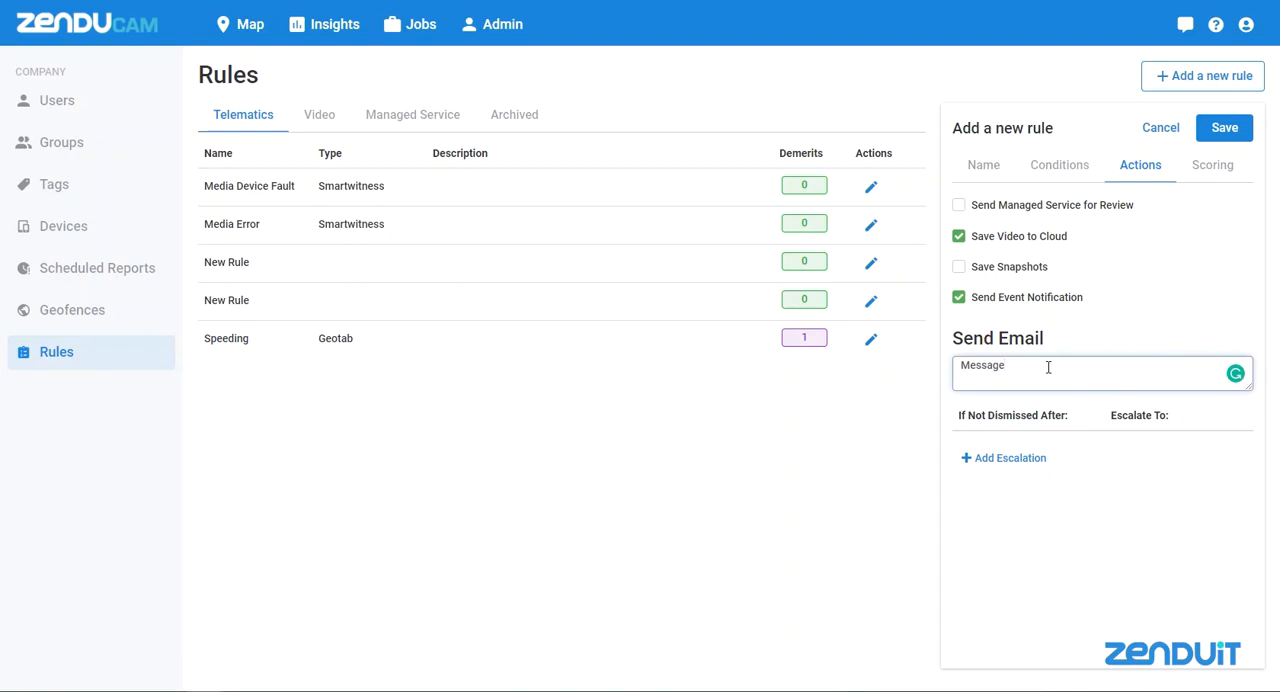
# Add an escalation to the notification with a delay of 0 min, escalating to one of the listed users' e-mail
pyautogui.click(983, 456)
pyautogui.press('BackSpace')
pyautogui.press('BackSpace')
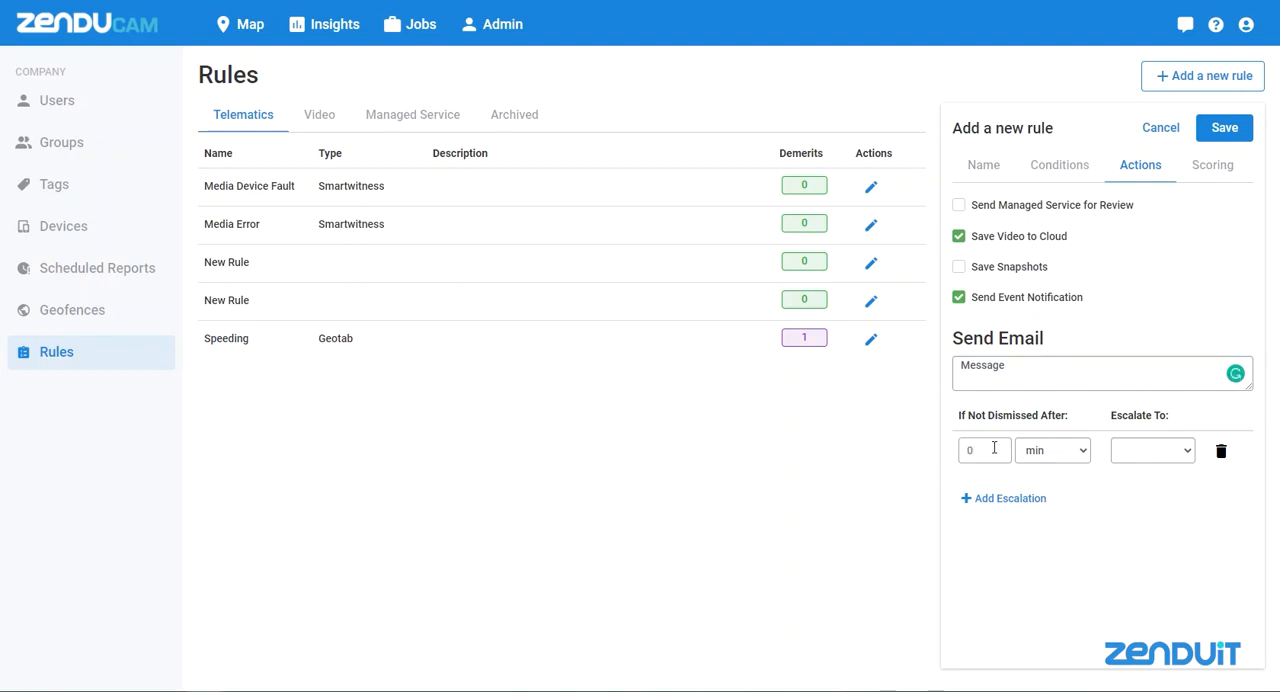
pyautogui.click(1172, 455)
pyautogui.scroll(-8, 1162, 422)
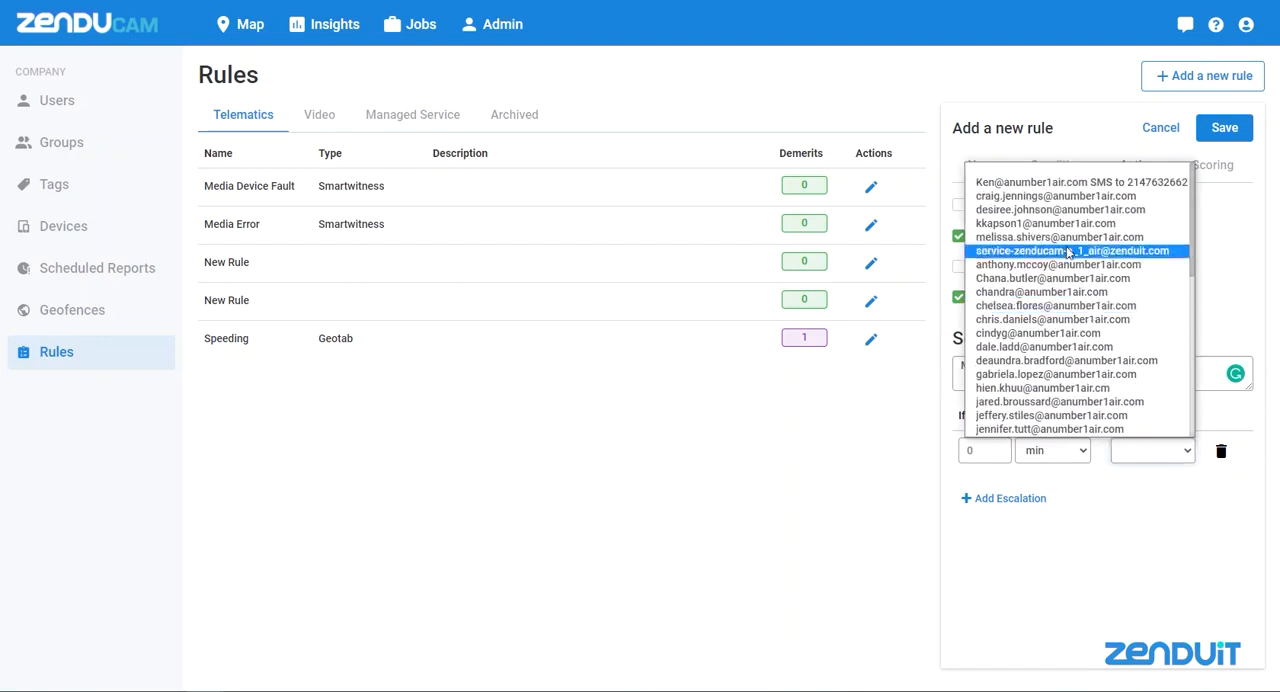
pyautogui.click(1056, 196)
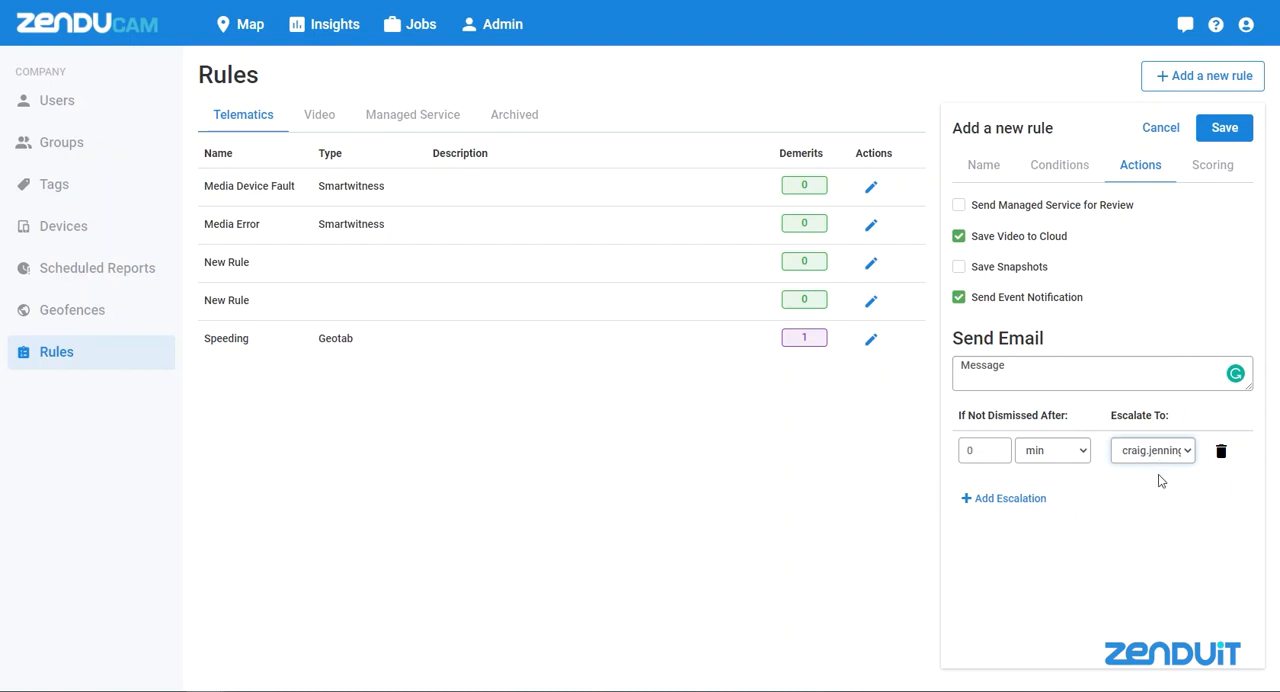
pyautogui.click(1079, 368)
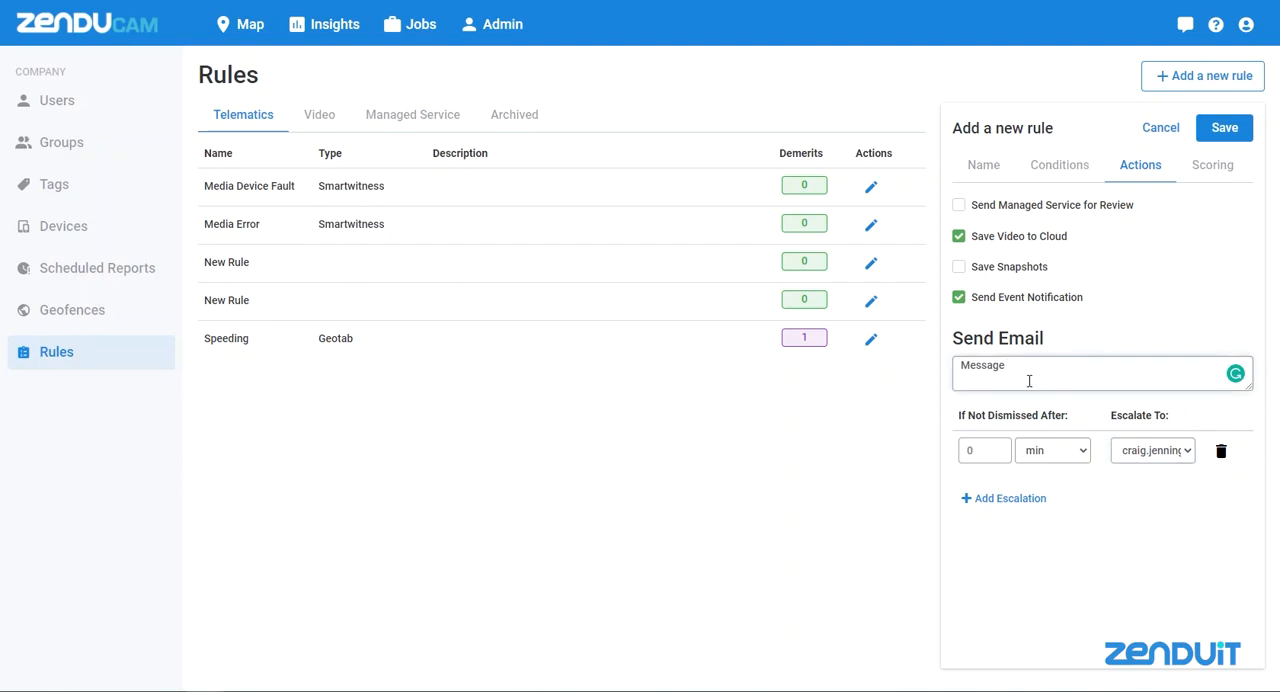